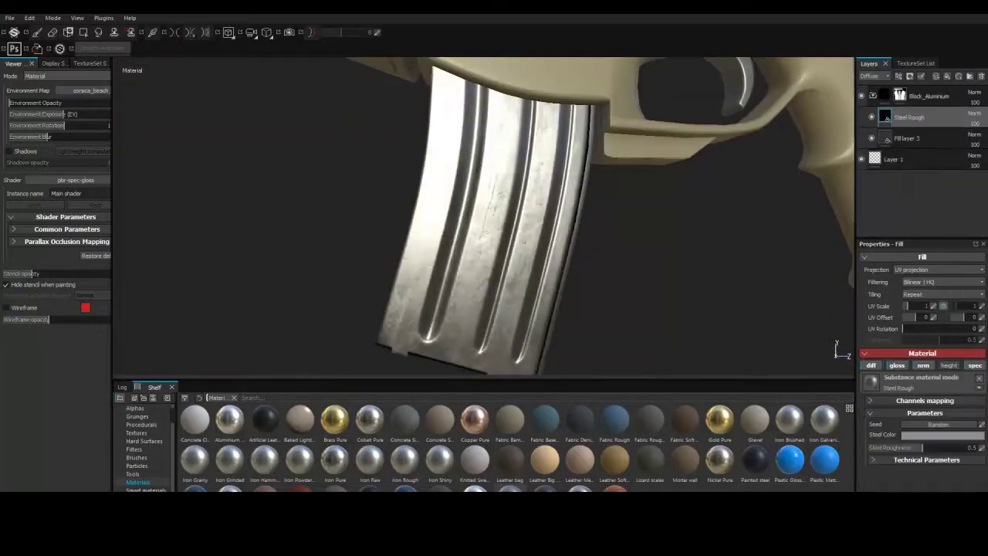
# Load a scratch texture as the brush stencil and enlarge the brush for magazine scratches
pyautogui.scroll(5, 510, 444)
pyautogui.scroll(5, 509, 448)
pyautogui.scroll(3, 510, 448)
pyautogui.scroll(-3, 509, 448)
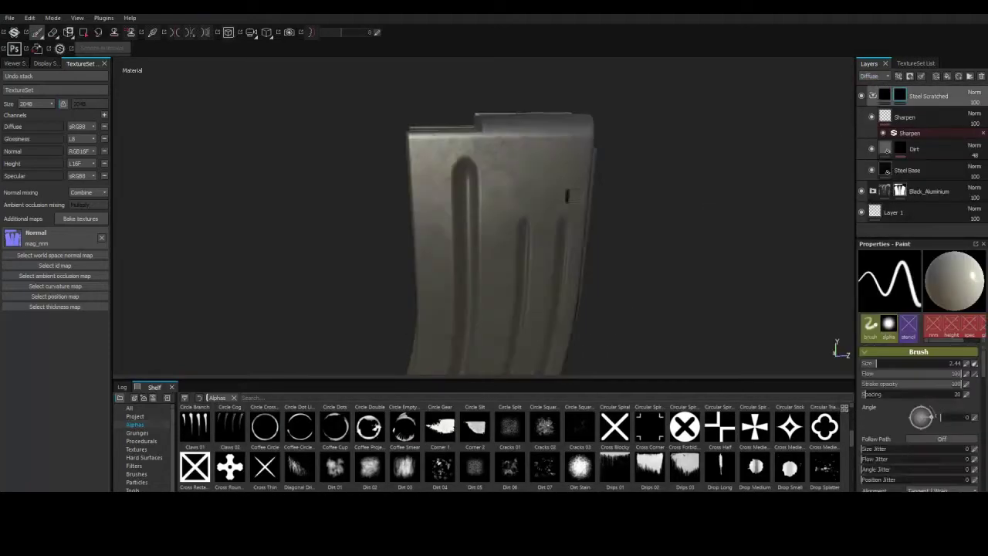
pyautogui.click(908, 324)
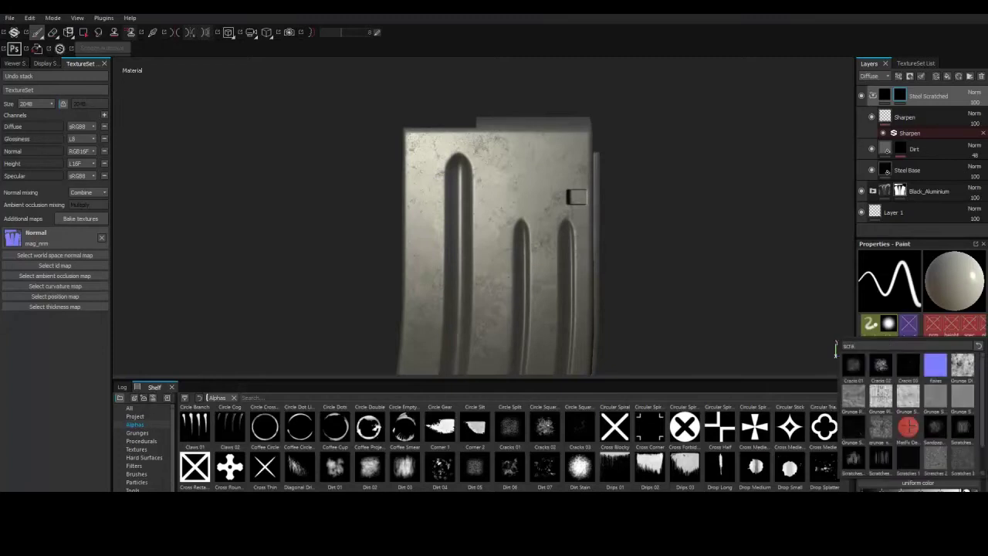
pyautogui.keyDown('ctrl'); pyautogui.moveTo(495, 214); pyautogui.dragTo(570, 209, button='right'); pyautogui.keyUp('ctrl')
# Rename the magazine's folder layer and rotate the magazine to check another angle
pyautogui.keyDown('alt'); pyautogui.moveTo(570, 209); pyautogui.dragTo(586, 212); pyautogui.keyUp('alt')
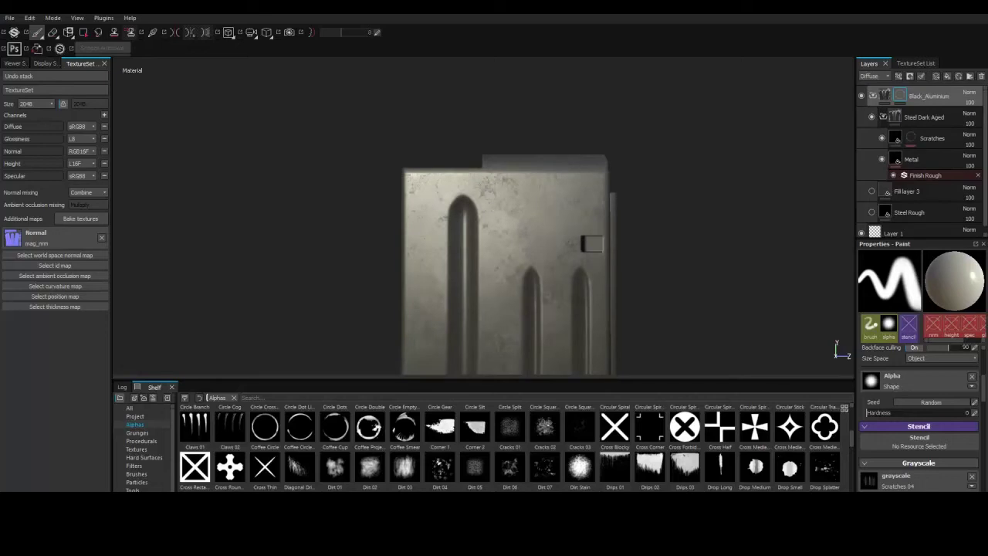
pyautogui.doubleClick(904, 96)
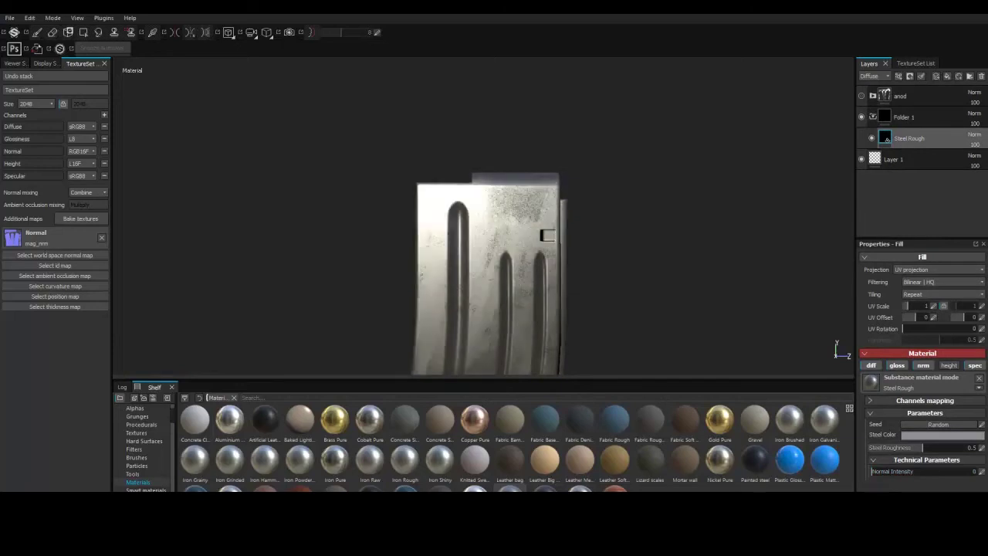
pyautogui.moveTo(474, 276)
pyautogui.keyDown('alt'); pyautogui.mouseDown()
pyautogui.moveTo(236, 65)
pyautogui.moveTo(511, 206)
pyautogui.moveTo(547, 242)
pyautogui.moveTo(600, 358)
pyautogui.moveTo(542, 239)
pyautogui.mouseUp(); pyautogui.keyUp('alt')
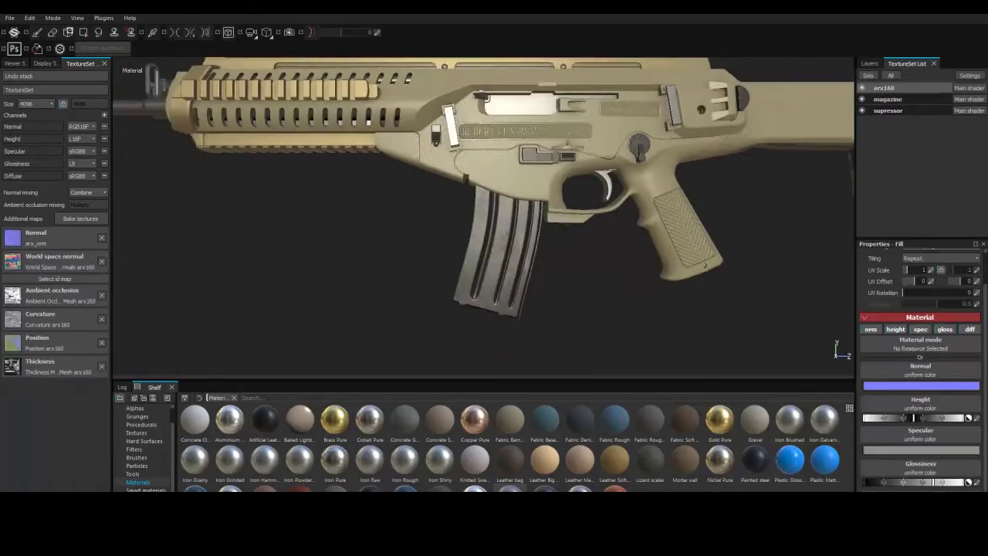
# Adjust the diffuse colour, then orbit, pan and zoom to inspect the rifle receiver
pyautogui.click(920, 385)
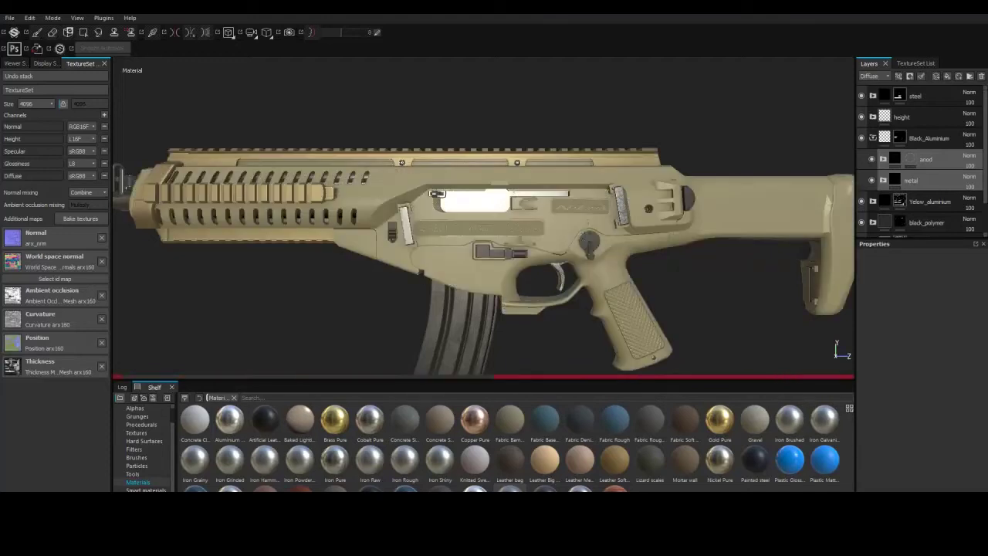
pyautogui.scroll(5, 662, 218)
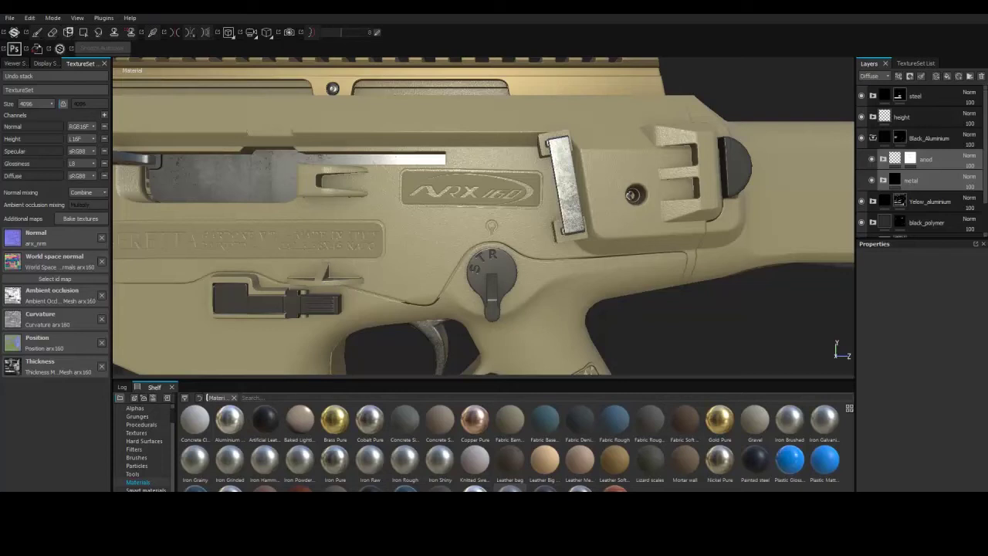
pyautogui.scroll(-5, 485, 216)
pyautogui.keyDown('alt'); pyautogui.moveTo(484, 216); pyautogui.dragTo(386, 223); pyautogui.keyUp('alt')
pyautogui.scroll(5, 485, 216)
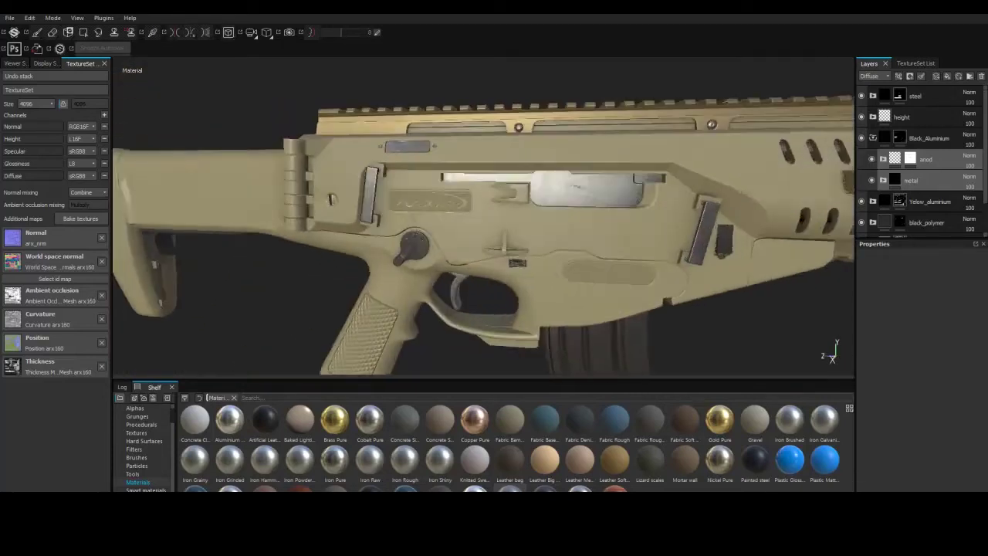
pyautogui.keyDown('alt'); pyautogui.moveTo(484, 216); pyautogui.dragTo(571, 204, button='middle'); pyautogui.keyUp('alt')
pyautogui.scroll(3, 483, 217)
pyautogui.scroll(-3, 483, 217)
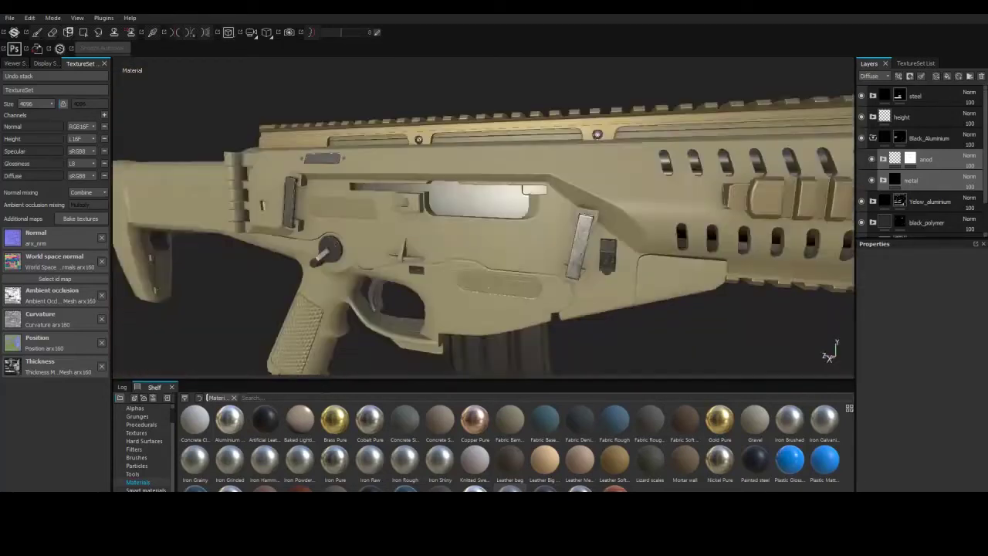
pyautogui.scroll(4, 483, 217)
pyautogui.scroll(-5, 483, 216)
pyautogui.scroll(5, 483, 217)
pyautogui.moveTo(483, 217); pyautogui.dragTo(484, 325, button='middle')
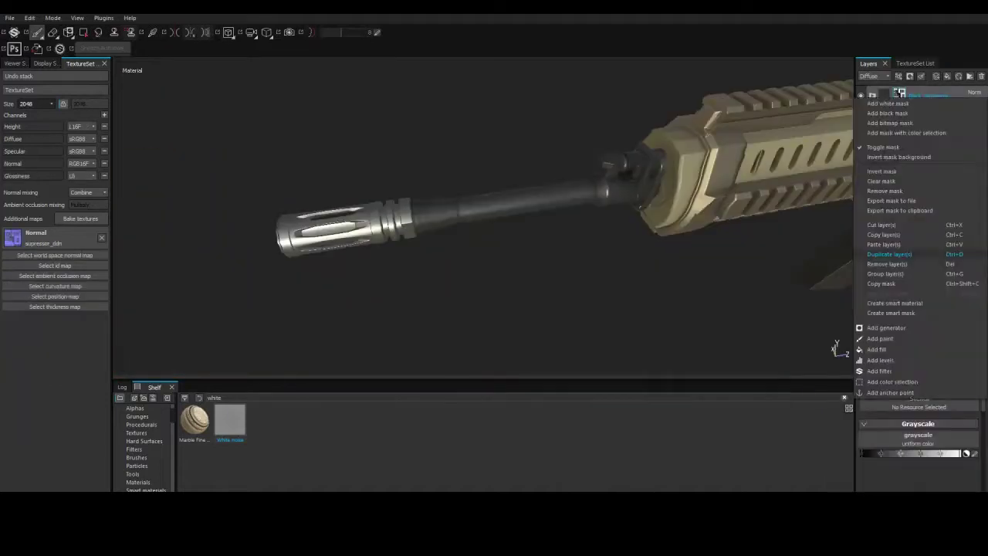
# Bake the suppressor's ambient occlusion map
pyautogui.click(80, 218)
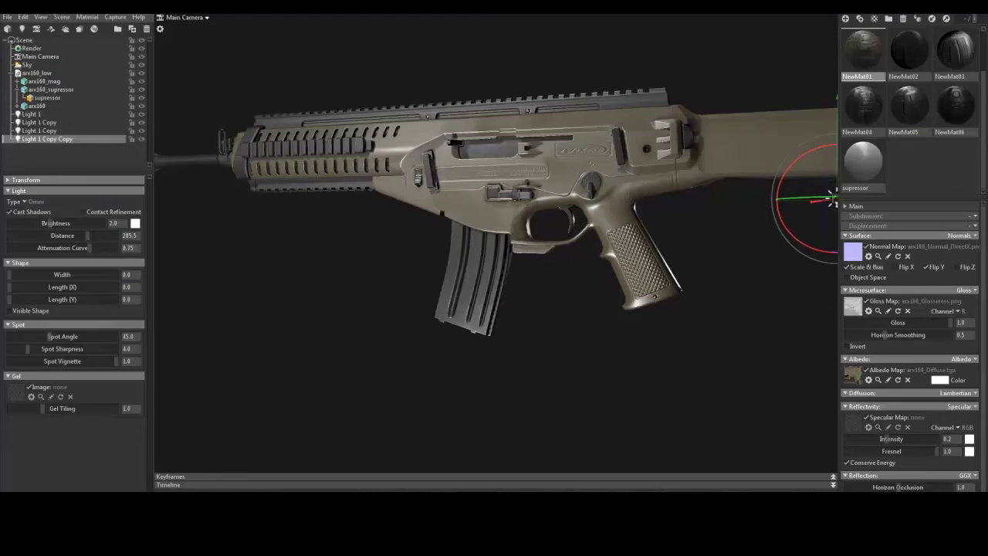
# Orbit to a rear view of the rifle and enable GI in the Render settings
pyautogui.moveTo(833, 193); pyautogui.dragTo(540, 232)
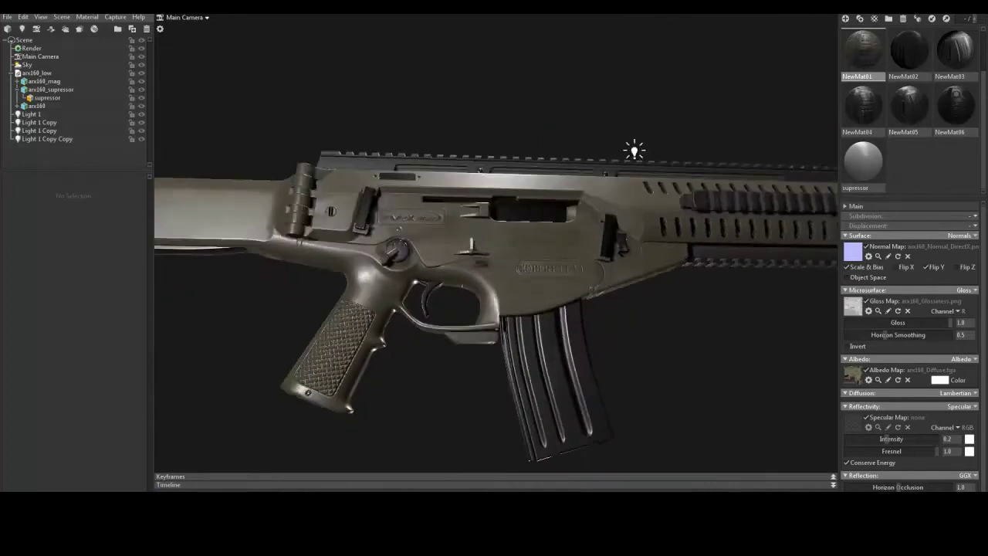
pyautogui.click(31, 48)
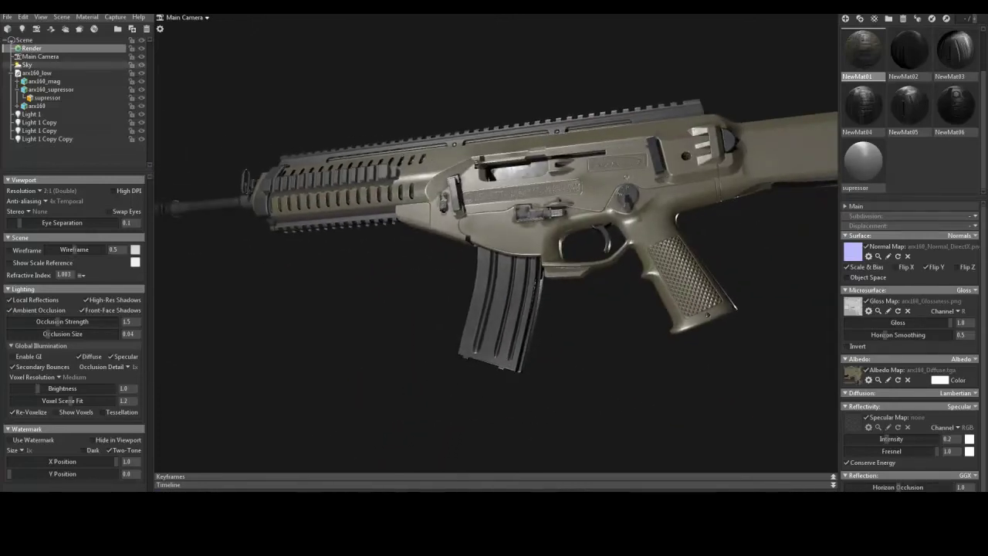
pyautogui.click(27, 64)
pyautogui.click(30, 48)
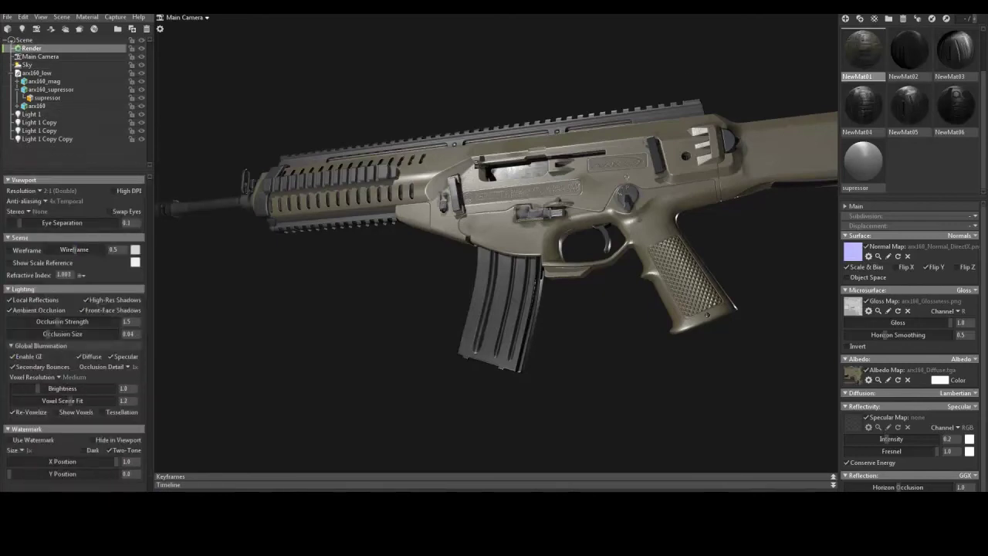
# Review the Main Camera, Sky, rifle model and Light 1 settings
pyautogui.click(40, 56)
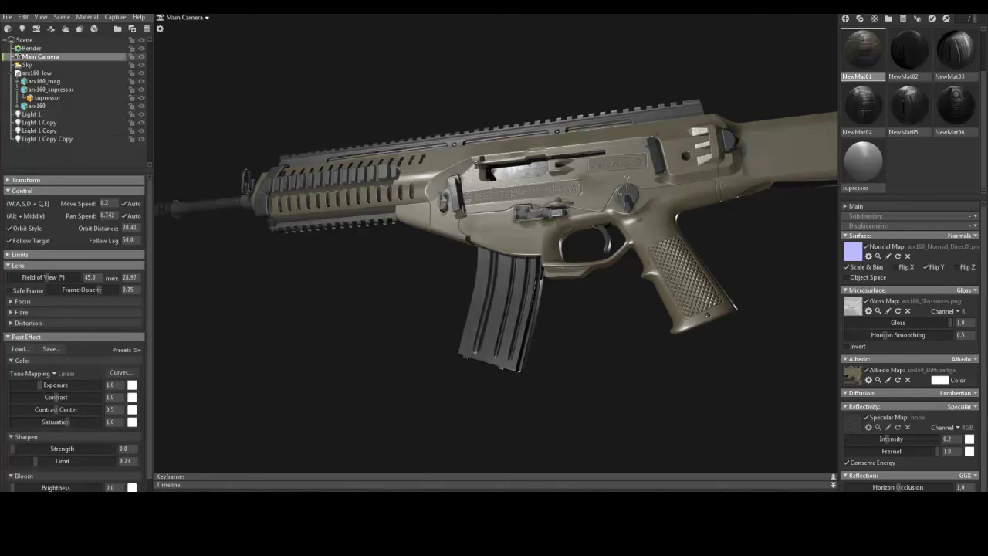
pyautogui.click(27, 64)
pyautogui.click(36, 72)
pyautogui.click(31, 114)
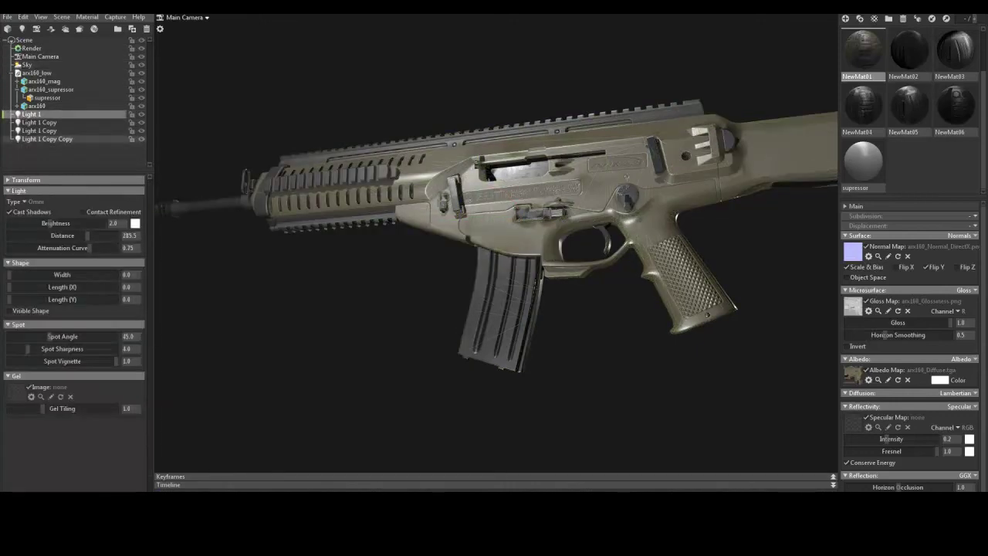